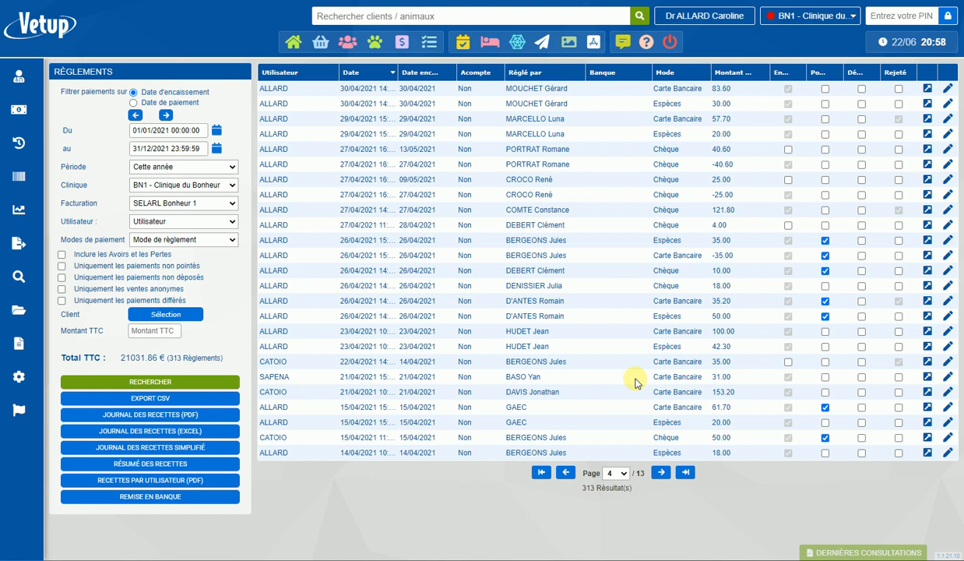
# Search for the client by full name, open the record of the animal Turfu and display its payment history
pyautogui.click(353, 12)
pyautogui.write('ba')
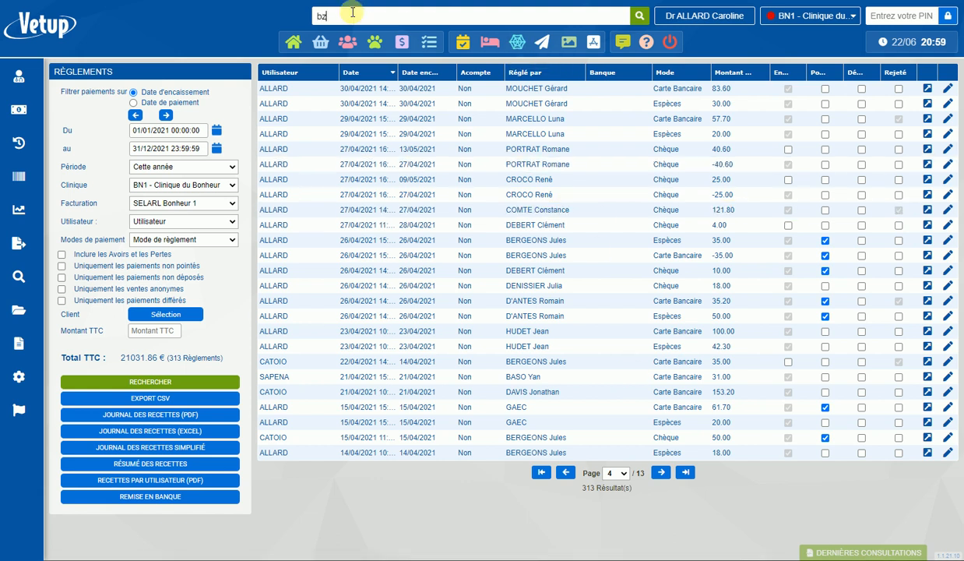
pyautogui.write('so ya')
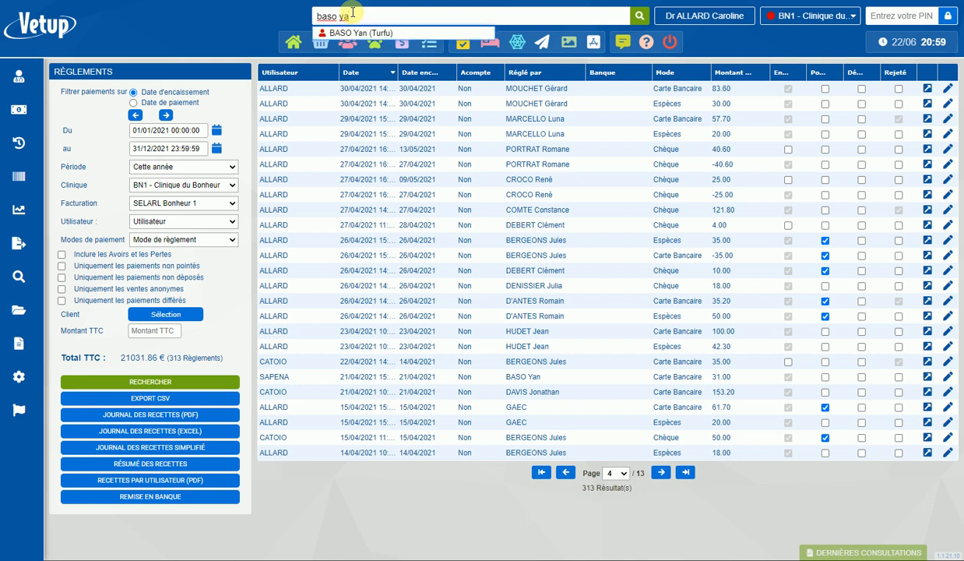
pyautogui.click(358, 33)
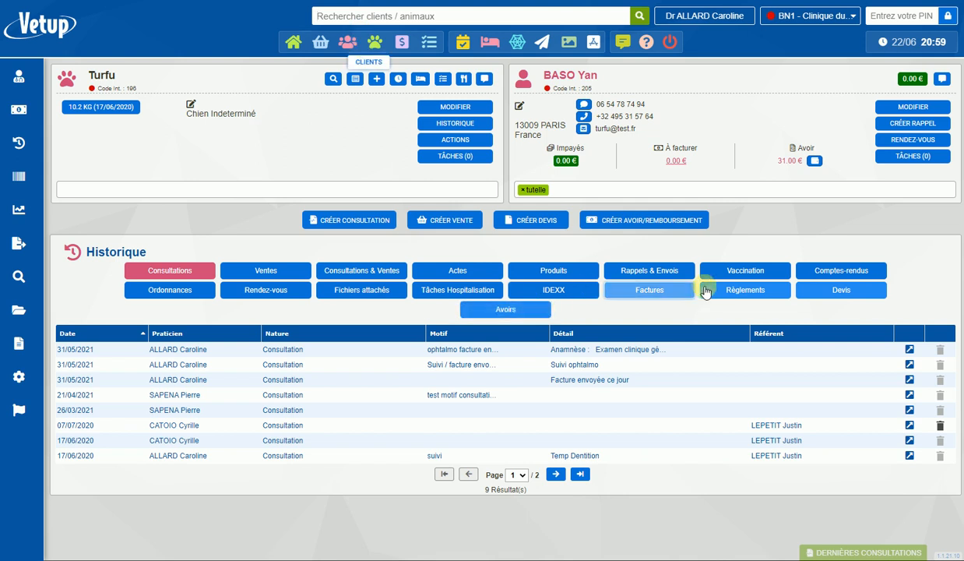
pyautogui.click(731, 289)
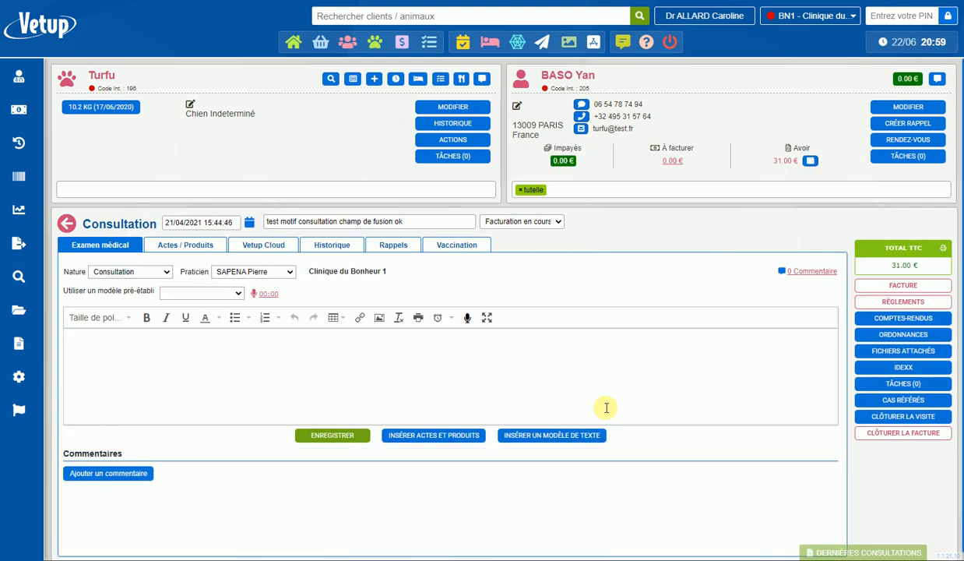
# Examine the details of the card payment recorded for the 21/04/2021 consultation, and close the payment windows
pyautogui.click(880, 303)
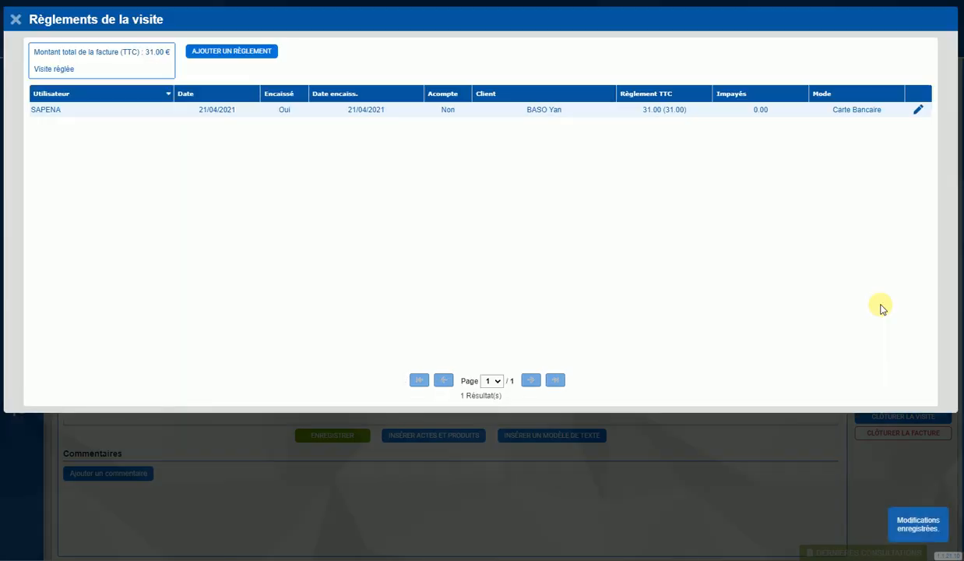
pyautogui.click(362, 112)
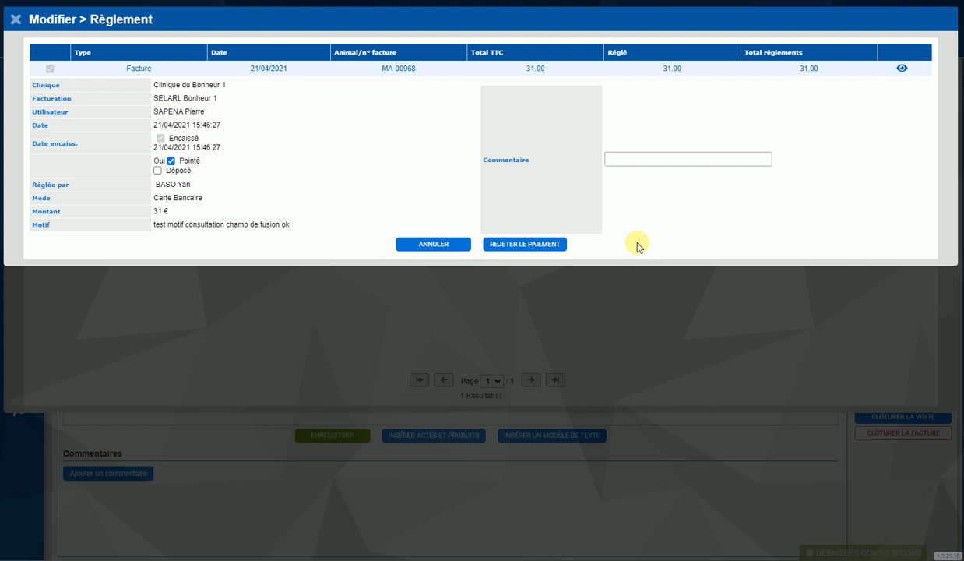
pyautogui.click(16, 19)
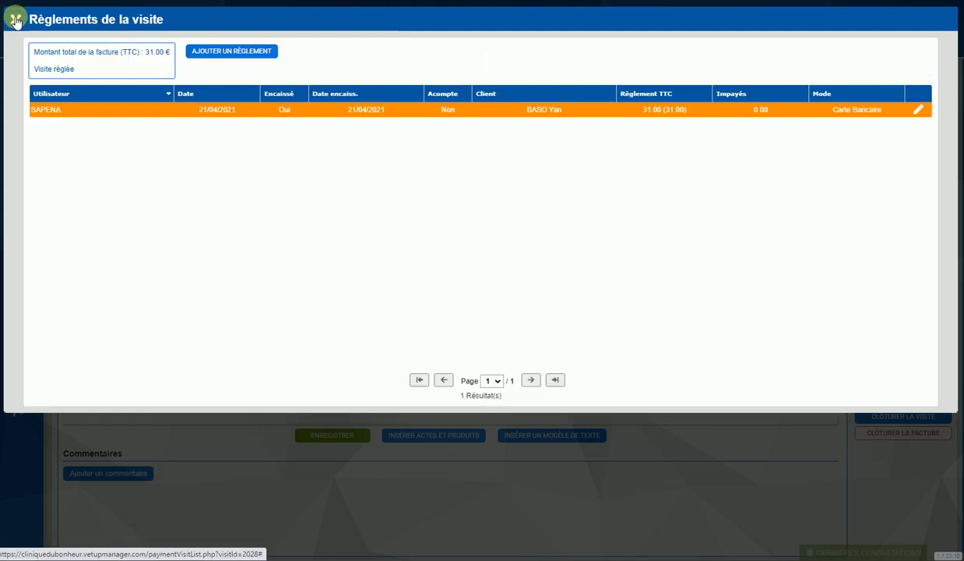
pyautogui.click(14, 17)
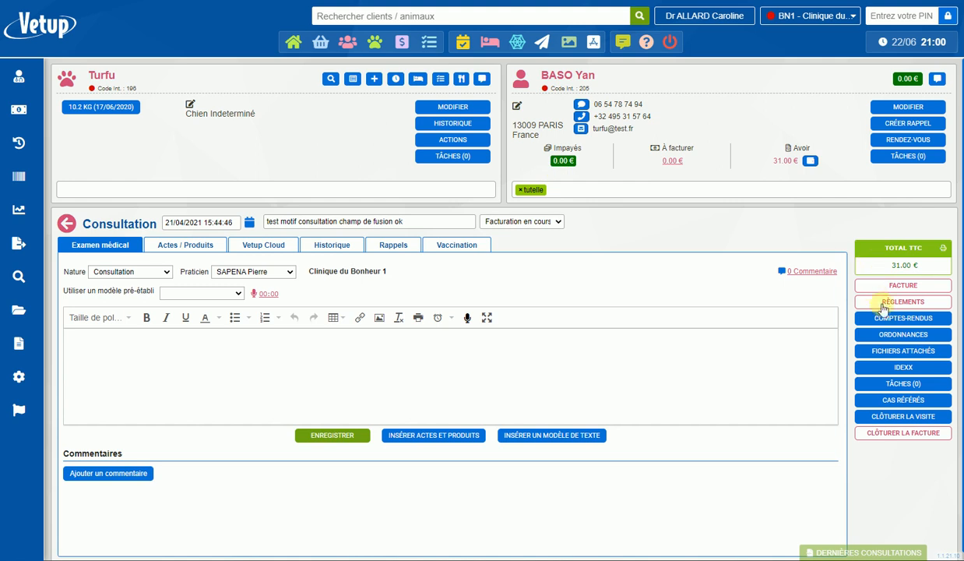
# Reject the 21/04/2021 consultation's card payment with the reason "erreur saisie montant CB 21/04/2021", copying the reason text before saving
pyautogui.click(917, 303)
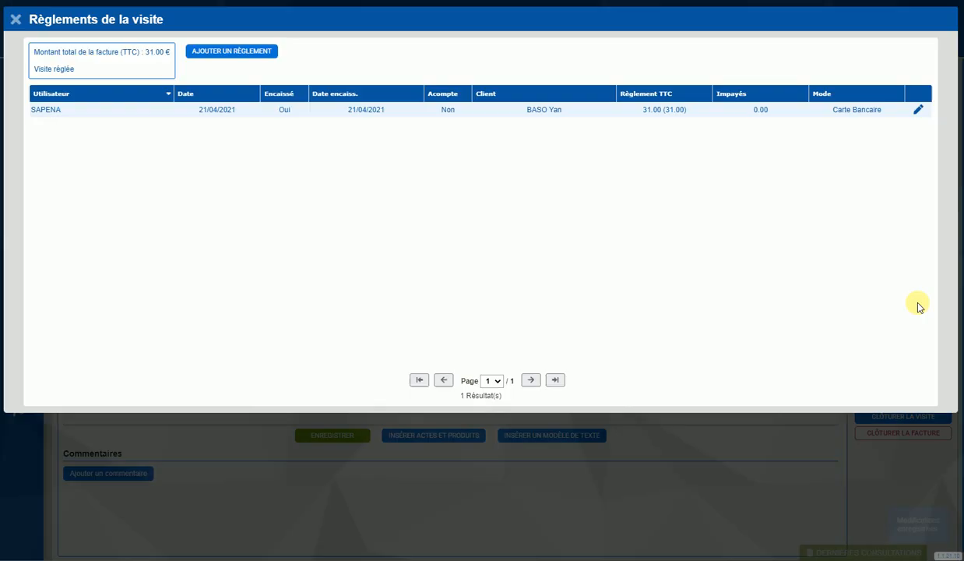
pyautogui.click(746, 114)
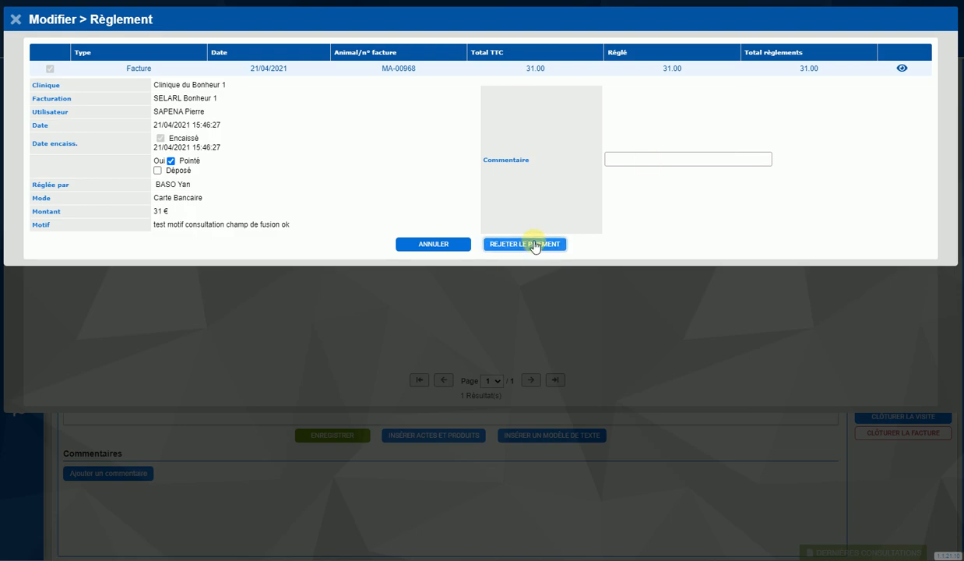
pyautogui.click(534, 246)
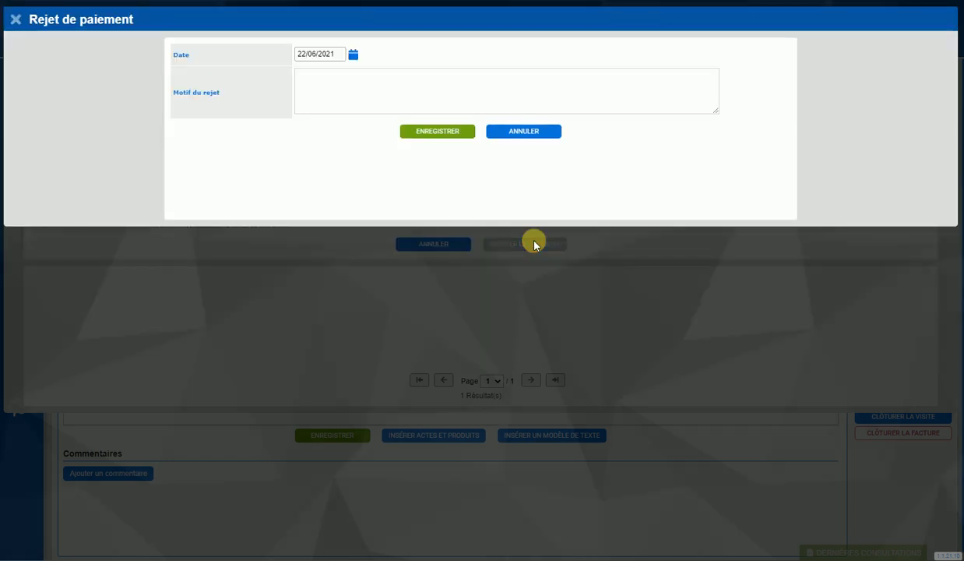
pyautogui.click(380, 91)
pyautogui.write('erre')
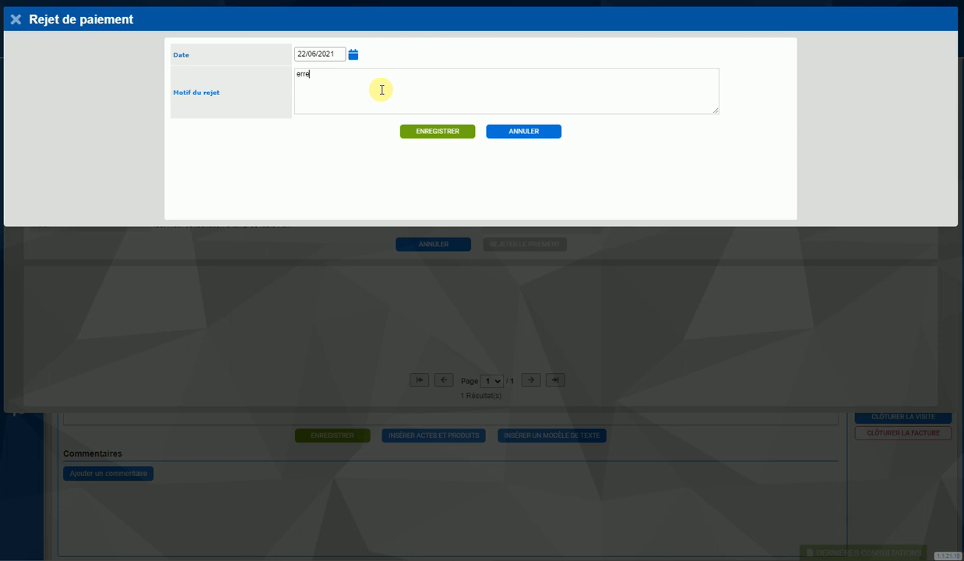
pyautogui.write('ur saisie montatn')
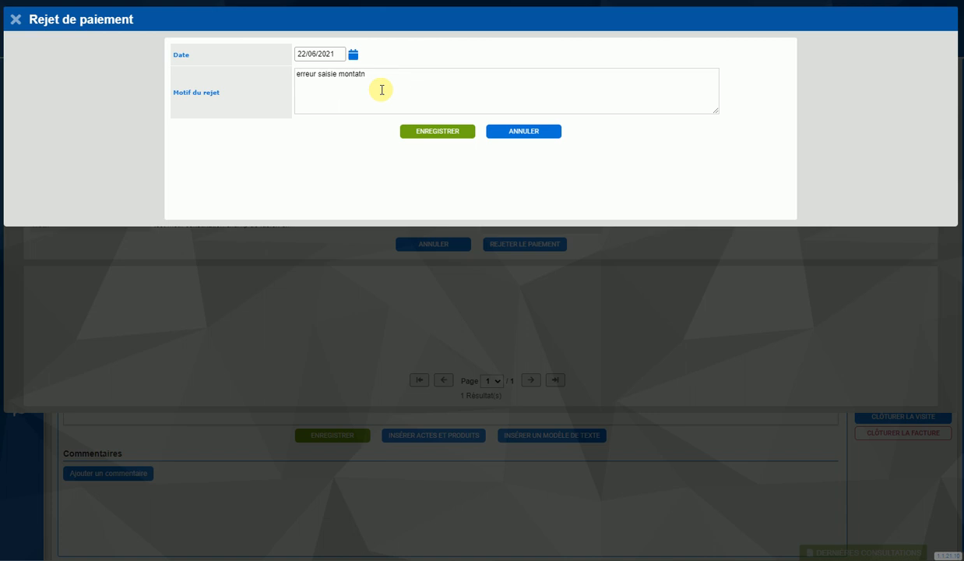
pyautogui.press('BackSpace')
pyautogui.write('nt CB 21/04/2021')
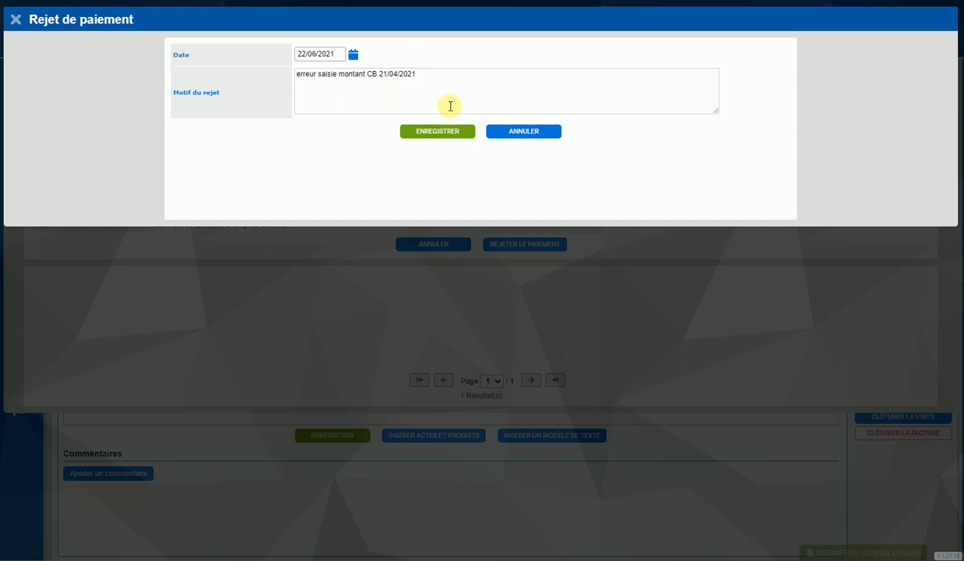
pyautogui.moveTo(418, 75); pyautogui.dragTo(309, 87)
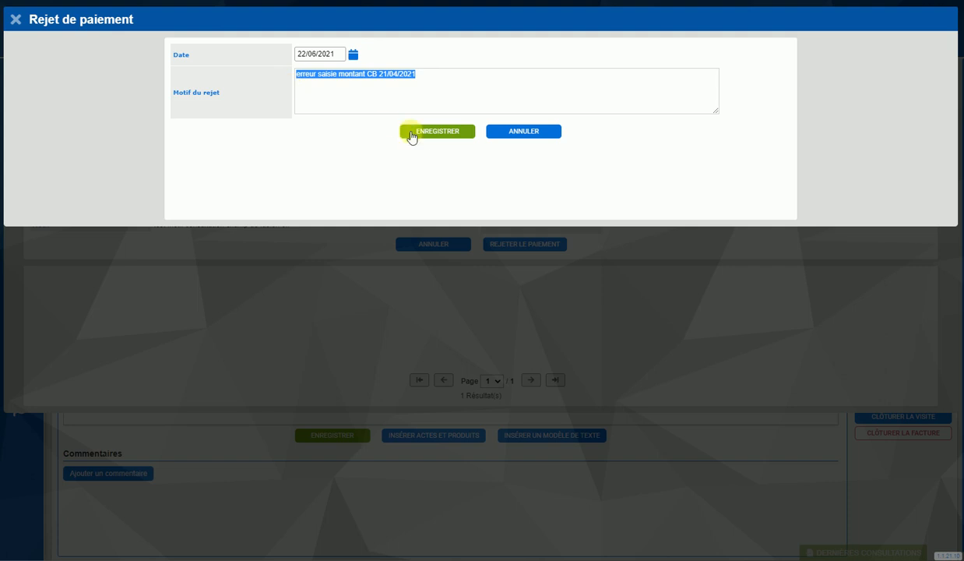
pyautogui.click(410, 131)
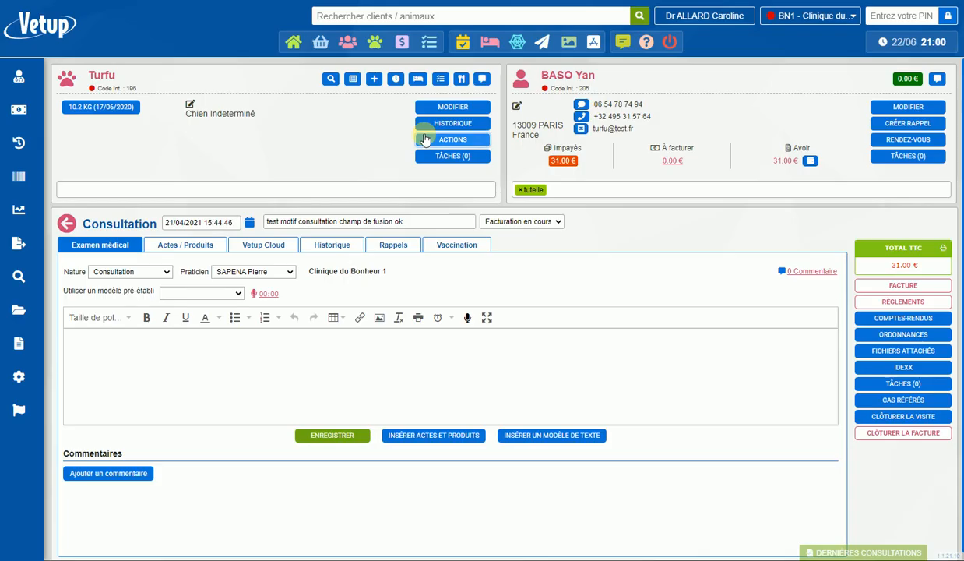
# Add the comment "erreur saisie montant CB 21/04/2021" to the visit's negative card payment dated 22/06/2021 and save it
pyautogui.click(881, 303)
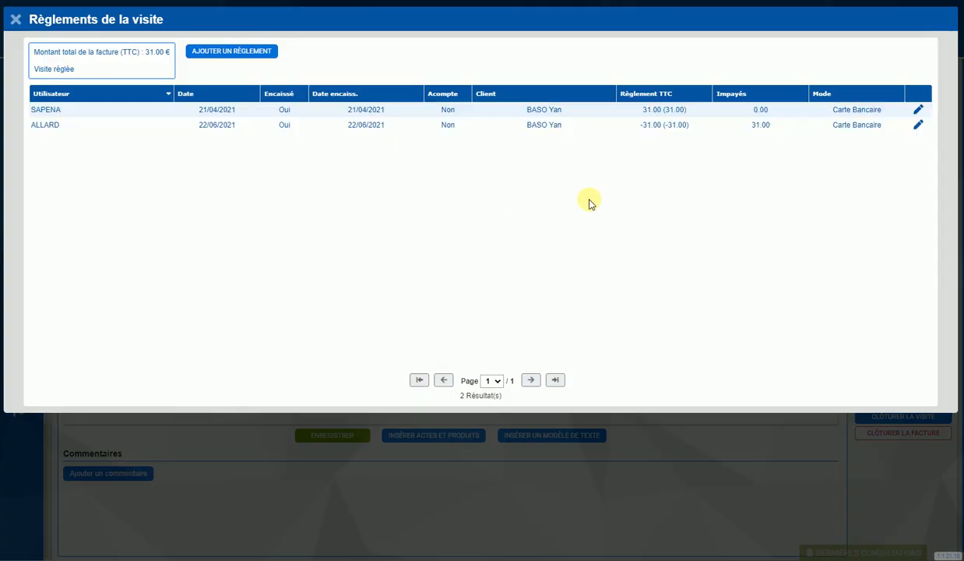
pyautogui.click(650, 127)
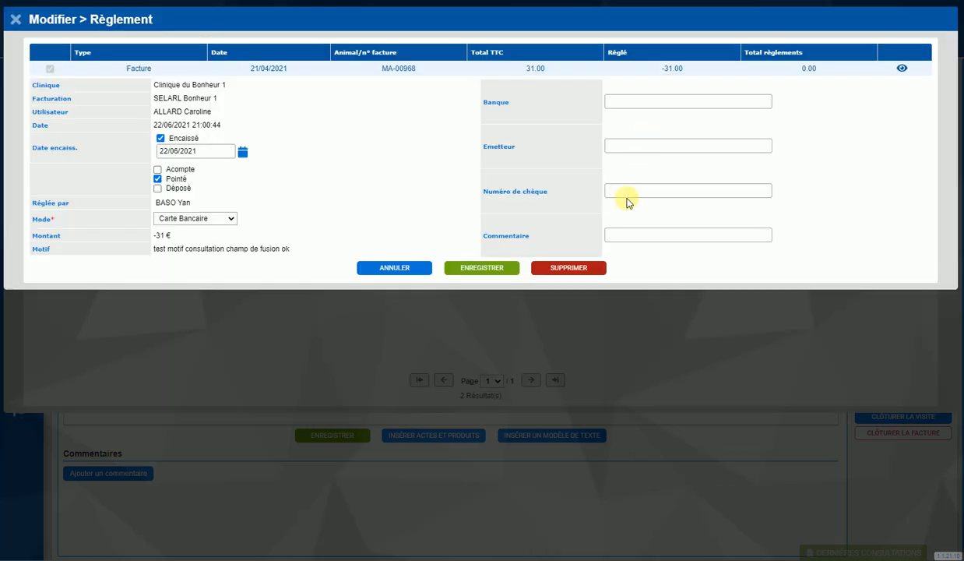
pyautogui.click(635, 236)
pyautogui.write('erreur saisie montant CB 21/04/2021')
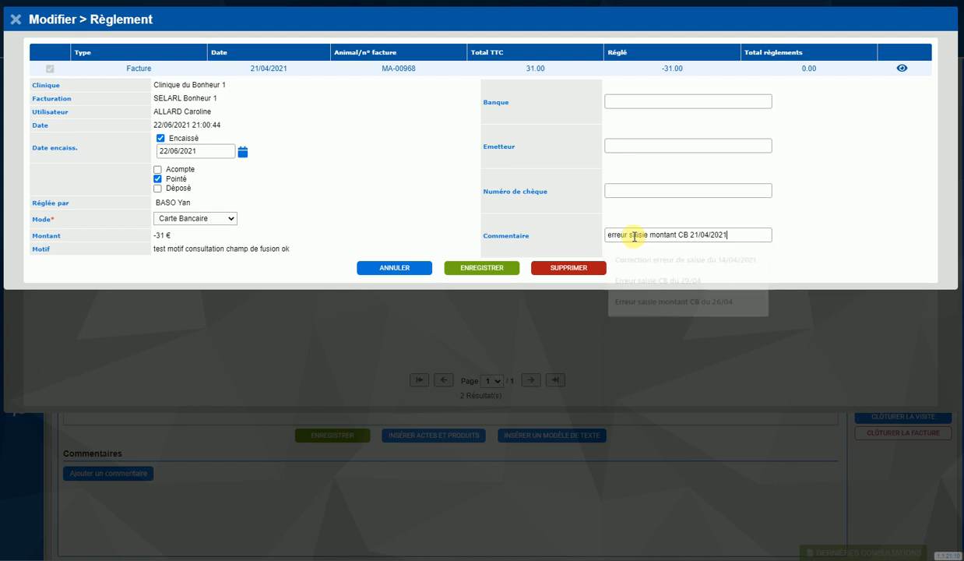
pyautogui.click(477, 273)
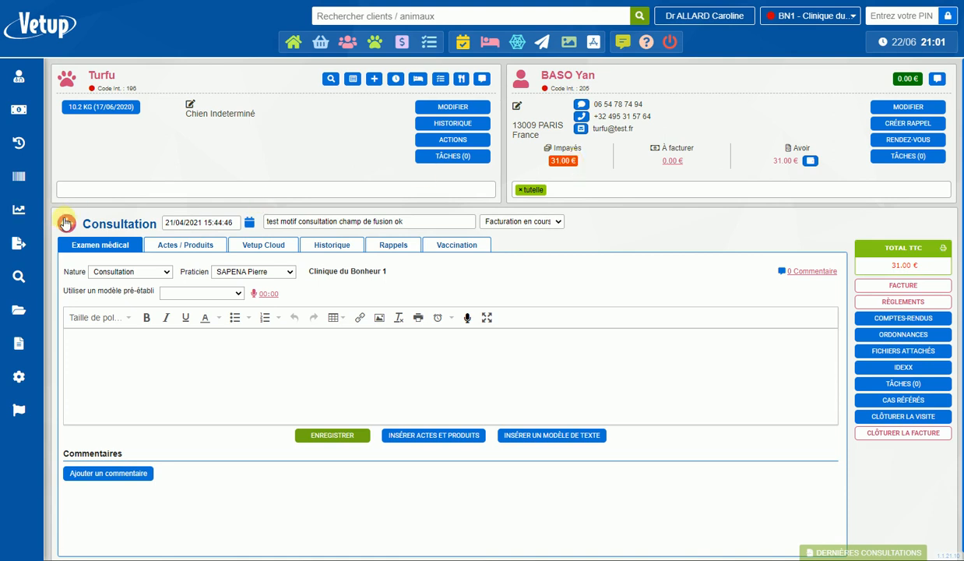
# Create a new consultation for Turfu without linking the referring vet, with the reason "erreur saisie montant CB 21/04/2021"
pyautogui.click(66, 223)
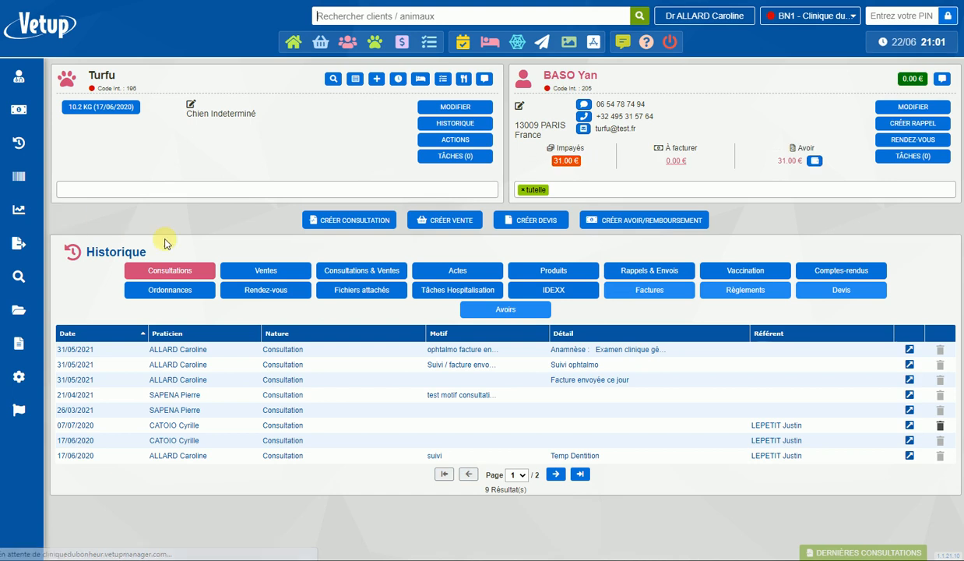
pyautogui.click(345, 225)
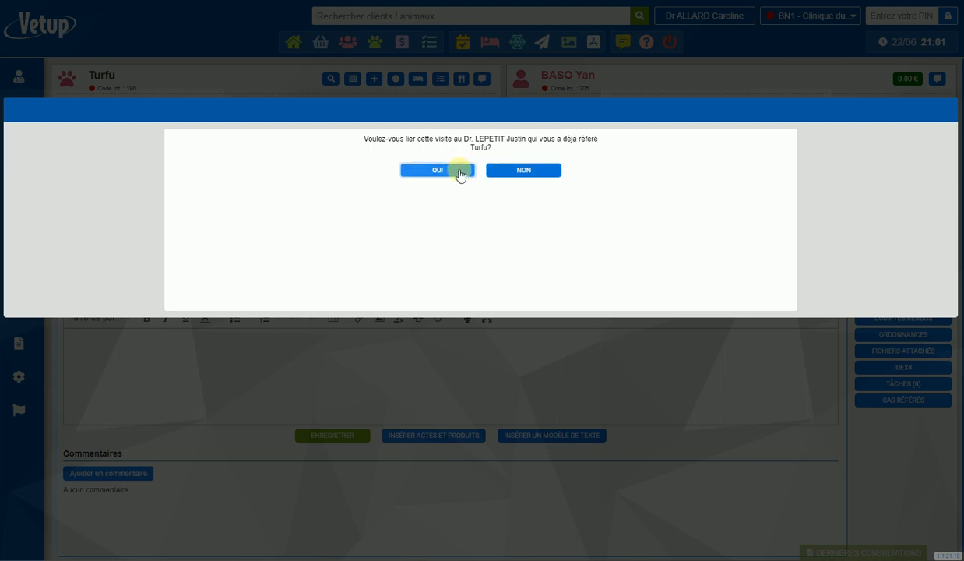
pyautogui.click(505, 170)
pyautogui.click(285, 222)
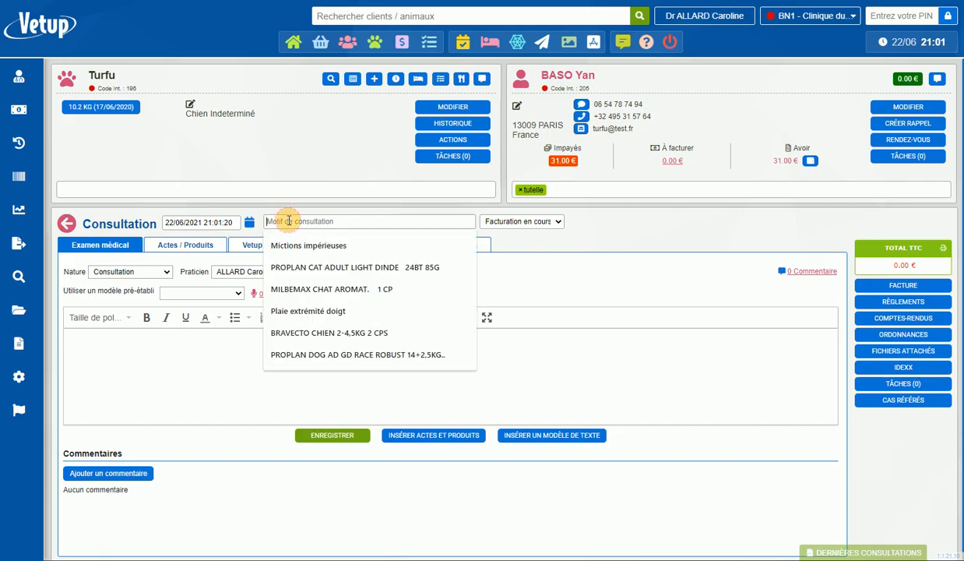
pyautogui.write('erreur saisie montant CB 21/04/2021')
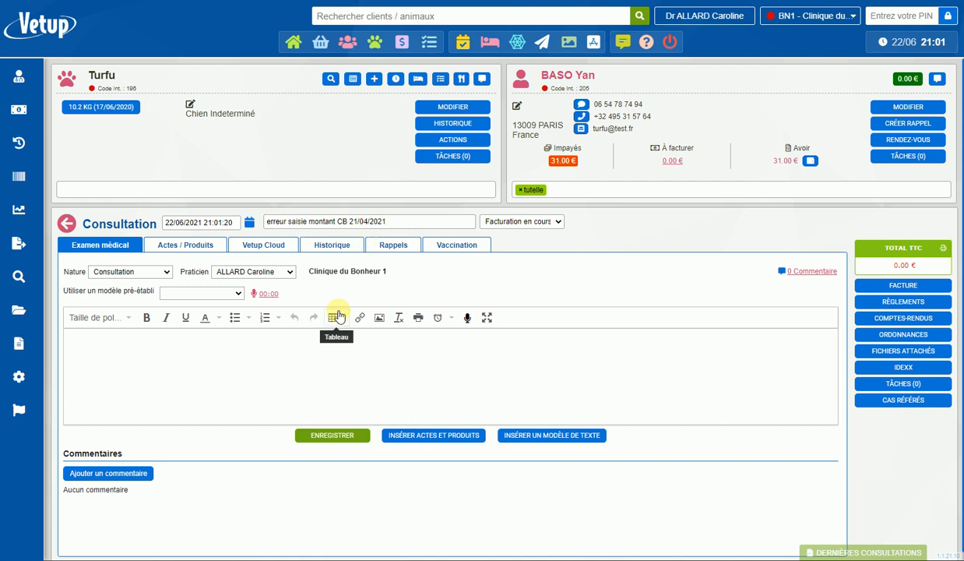
# Add the act "Erreur trop perçu" to the new consultation
pyautogui.click(182, 247)
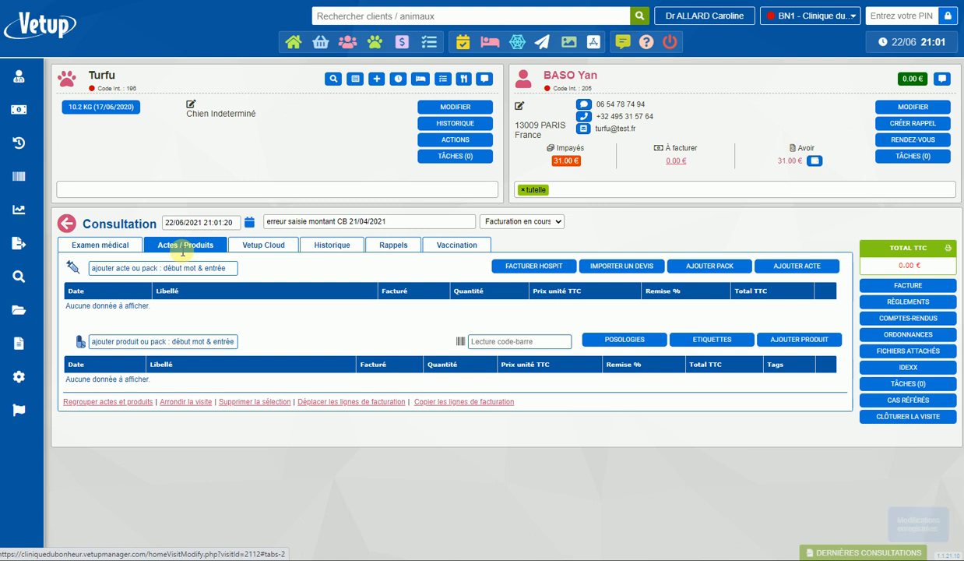
pyautogui.click(141, 268)
pyautogui.write('erre')
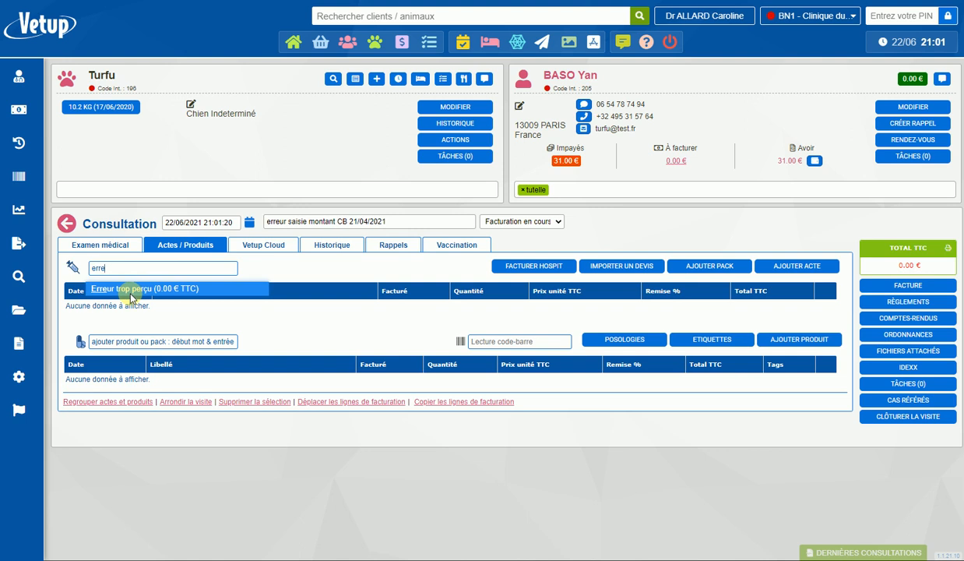
pyautogui.click(131, 291)
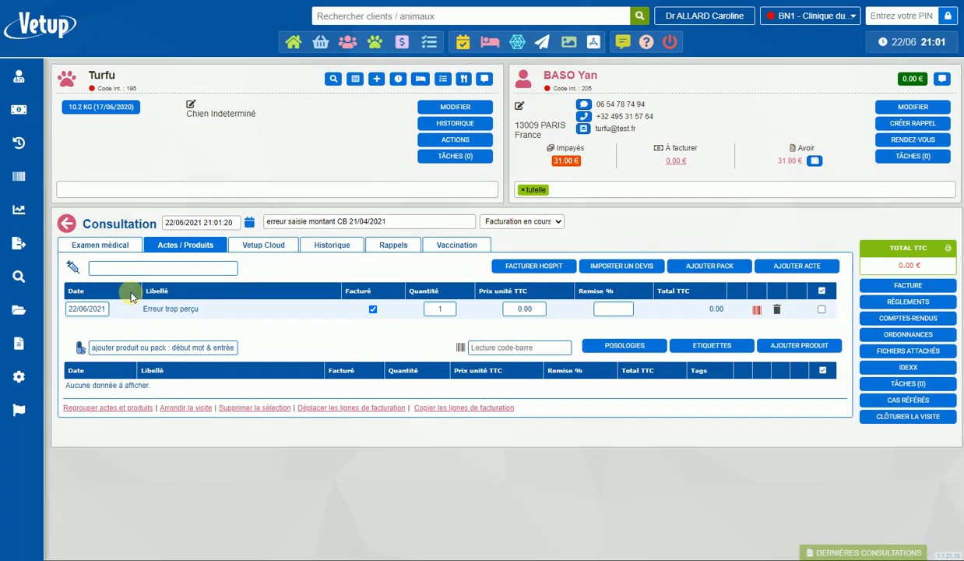
# Set the unit price of the "Erreur trop perçu" act to 2.00 and save the consultation's invoice
pyautogui.click(531, 309)
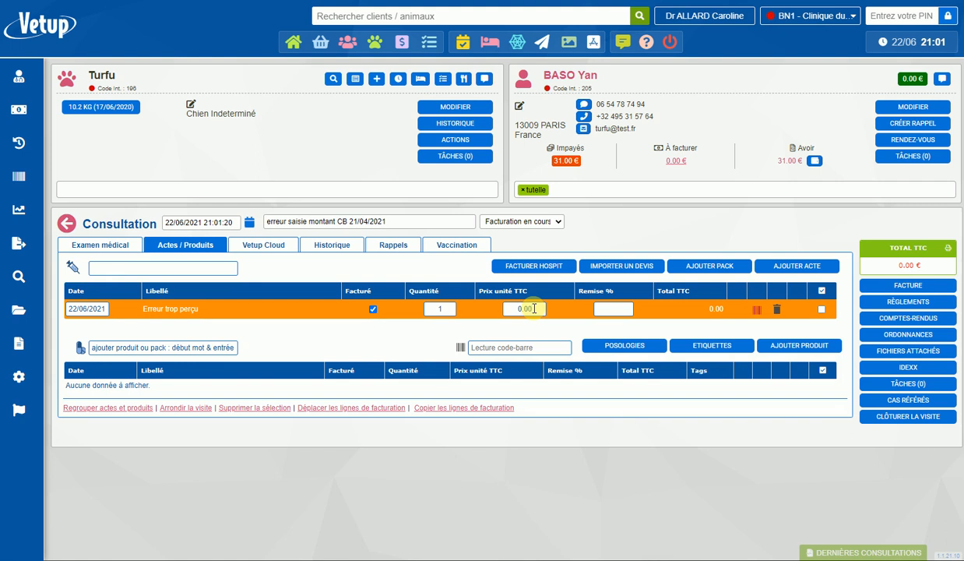
pyautogui.write('0')
pyautogui.write('2')
pyautogui.press('Return')
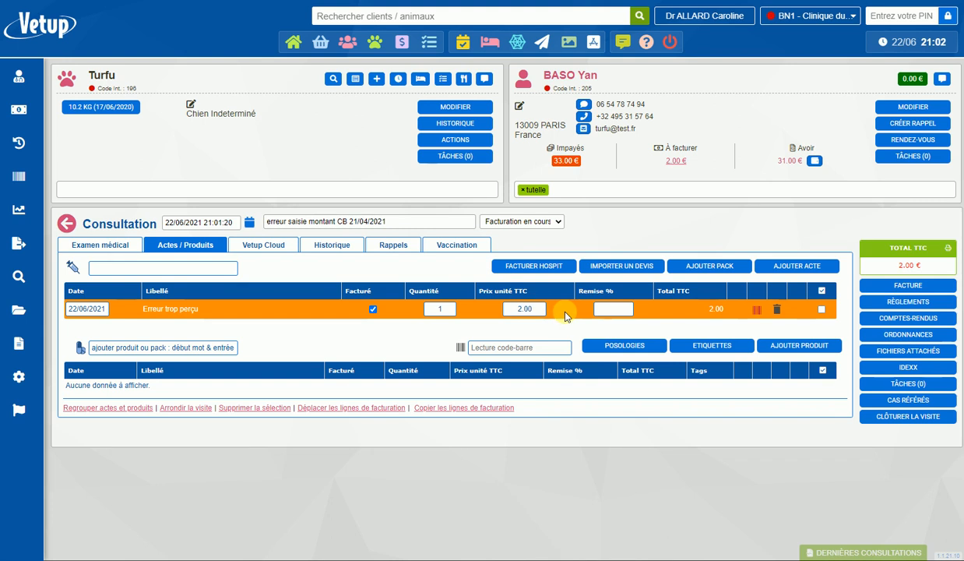
pyautogui.click(908, 287)
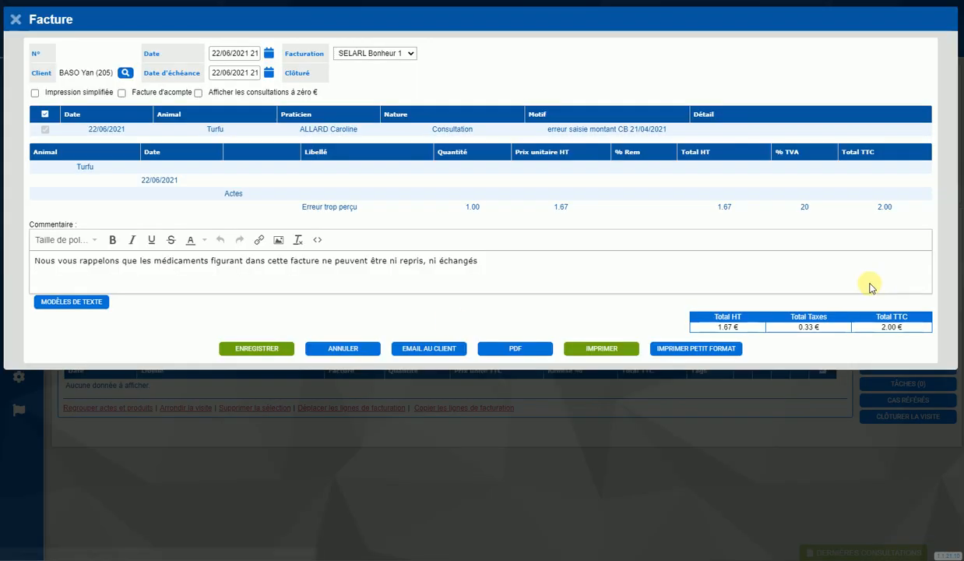
pyautogui.click(259, 349)
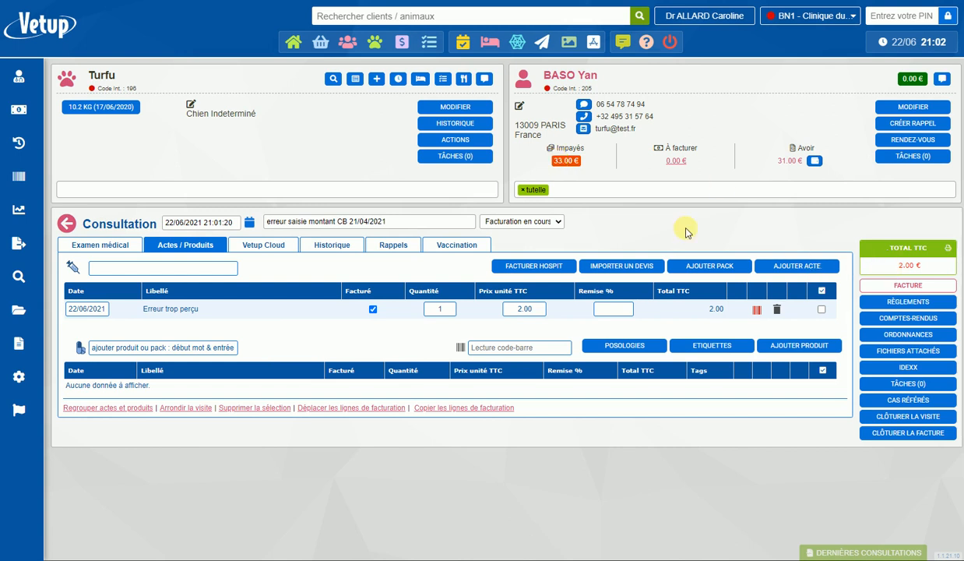
# Open the payments of the unpaid 21/04/2021 consultation from the client's detailed balance
pyautogui.click(562, 162)
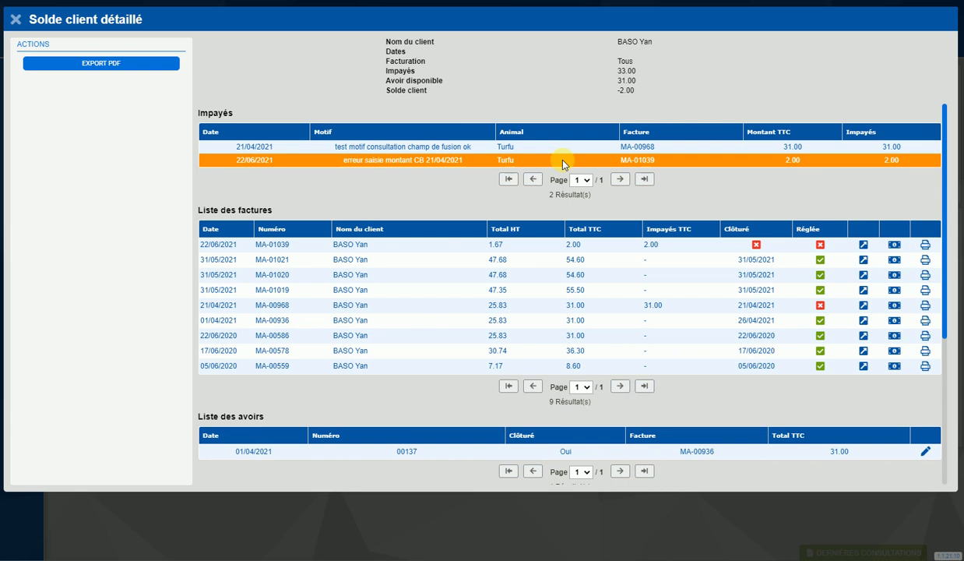
pyautogui.click(491, 150)
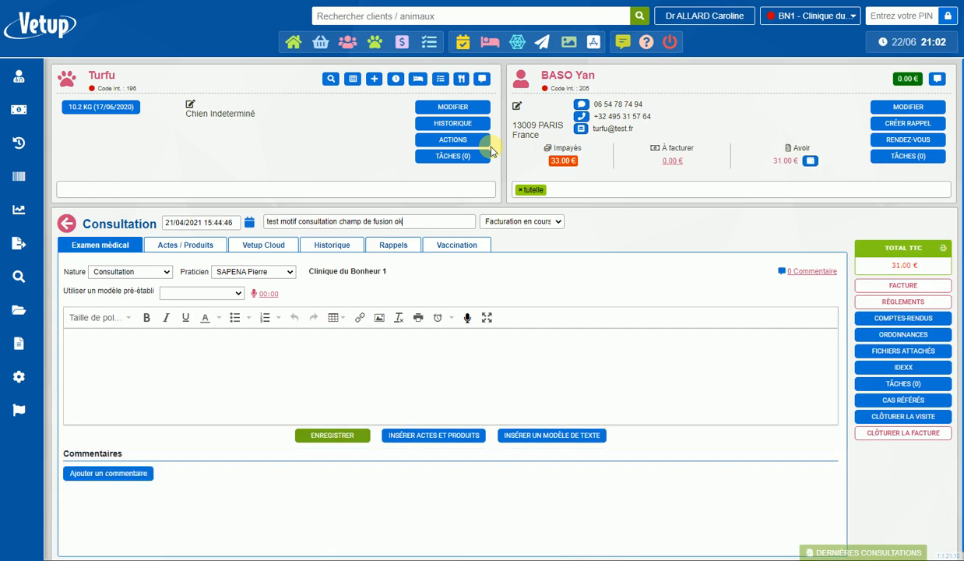
pyautogui.click(905, 305)
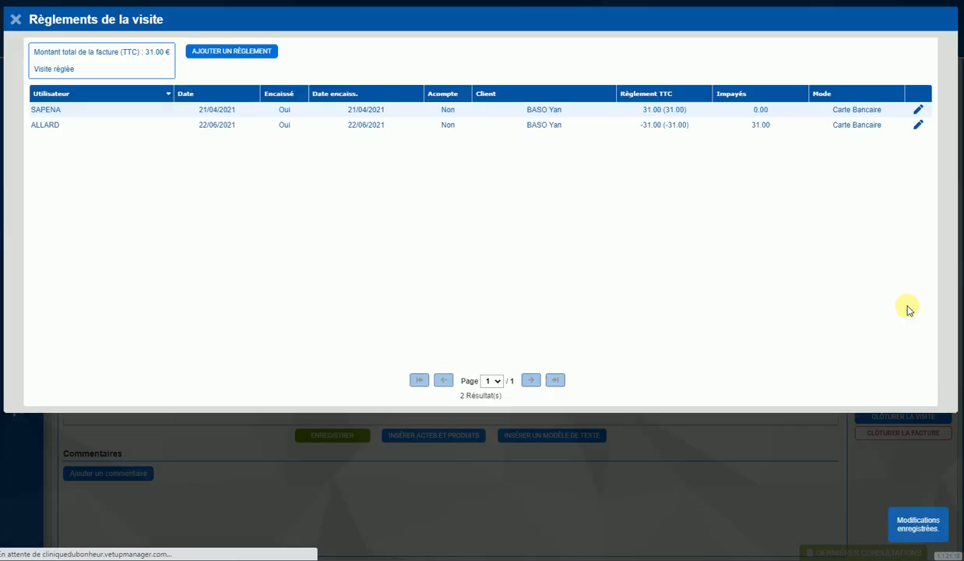
# Record a new Carte Bancaire payment of 33.00 € that also covers the 2.00 € invoice of 22/06/2021, and confirm saving it
pyautogui.click(246, 52)
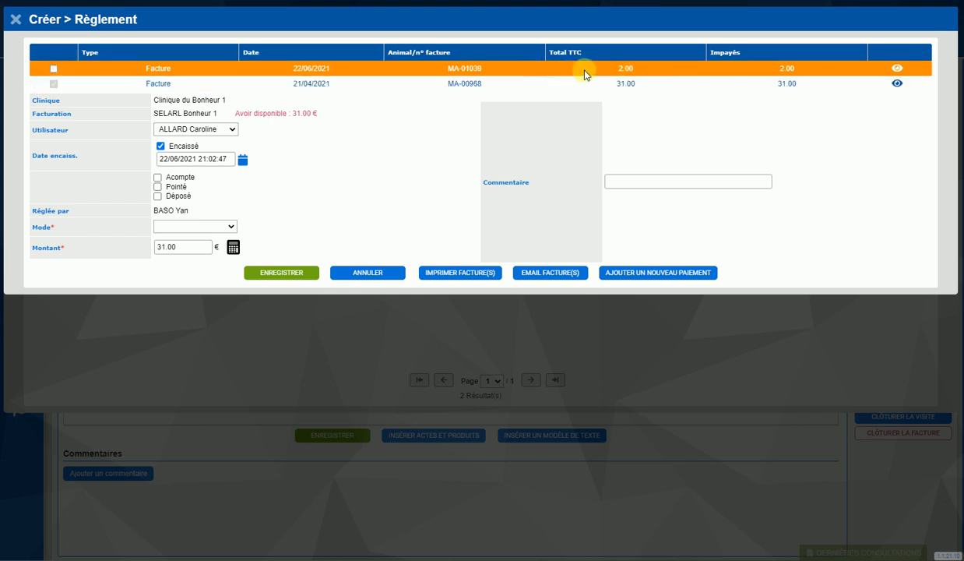
pyautogui.click(54, 70)
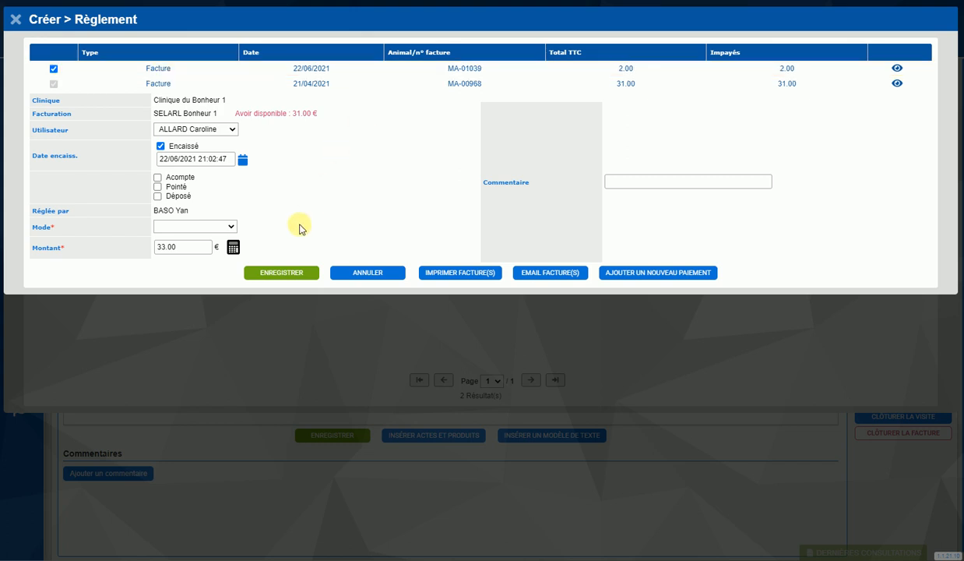
pyautogui.click(210, 225)
pyautogui.click(184, 257)
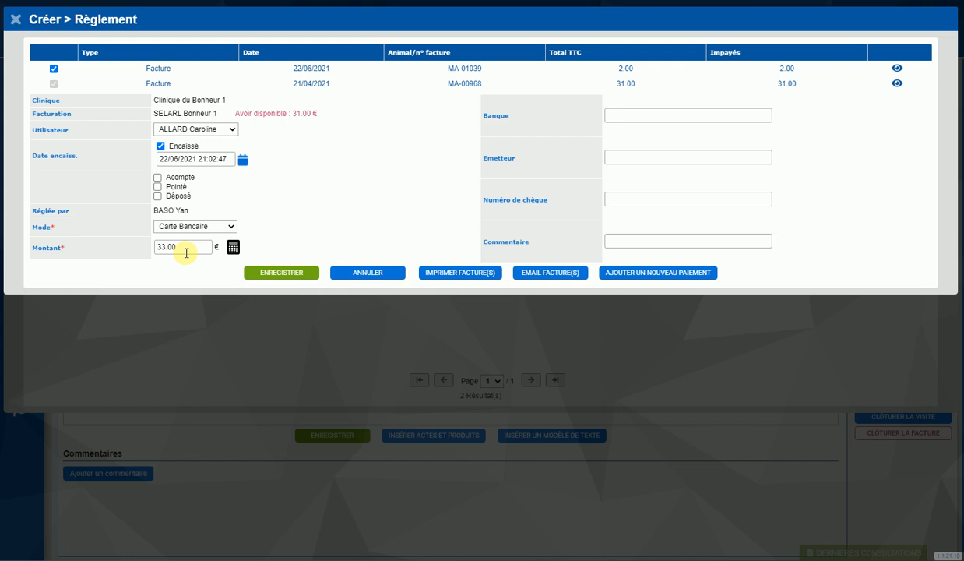
pyautogui.click(307, 276)
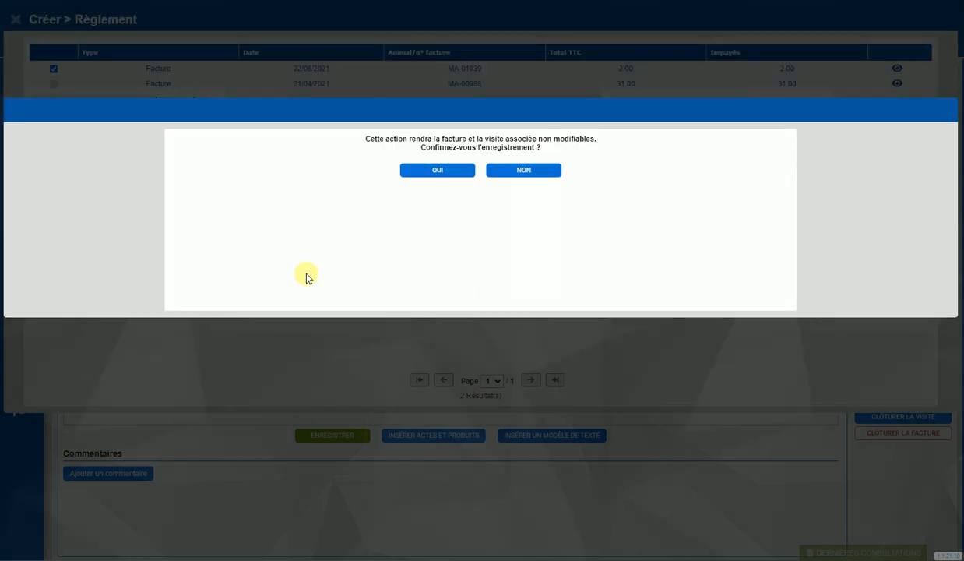
pyautogui.click(439, 172)
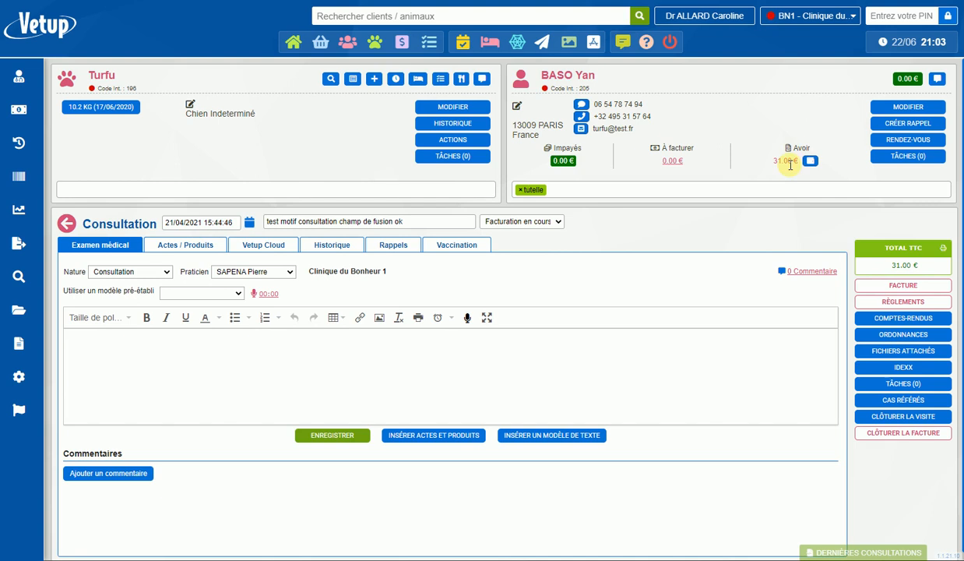
# Review Turfu's invoice history and create a credit note with the 2.00 € invoice of 22/06/2021 as its parent document
pyautogui.click(68, 223)
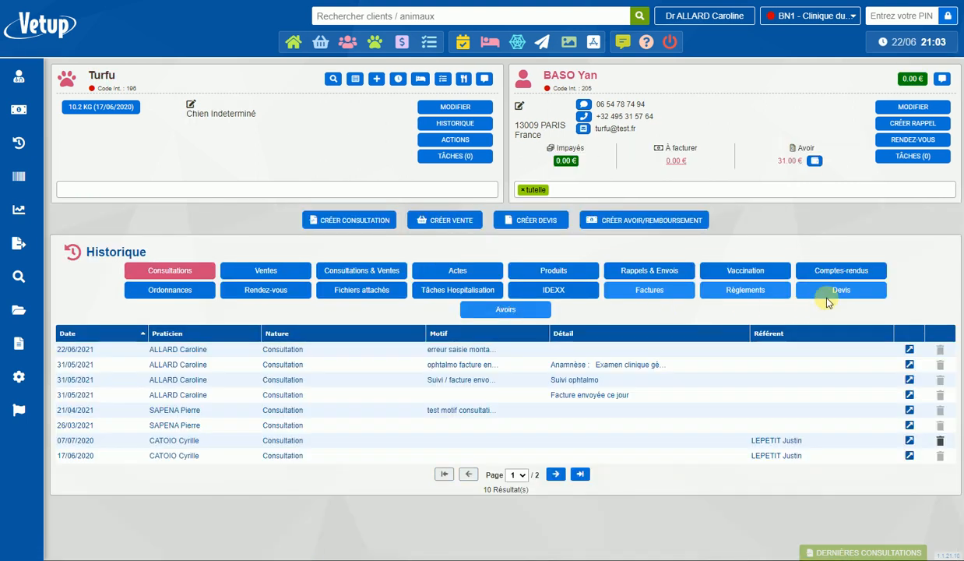
pyautogui.click(634, 300)
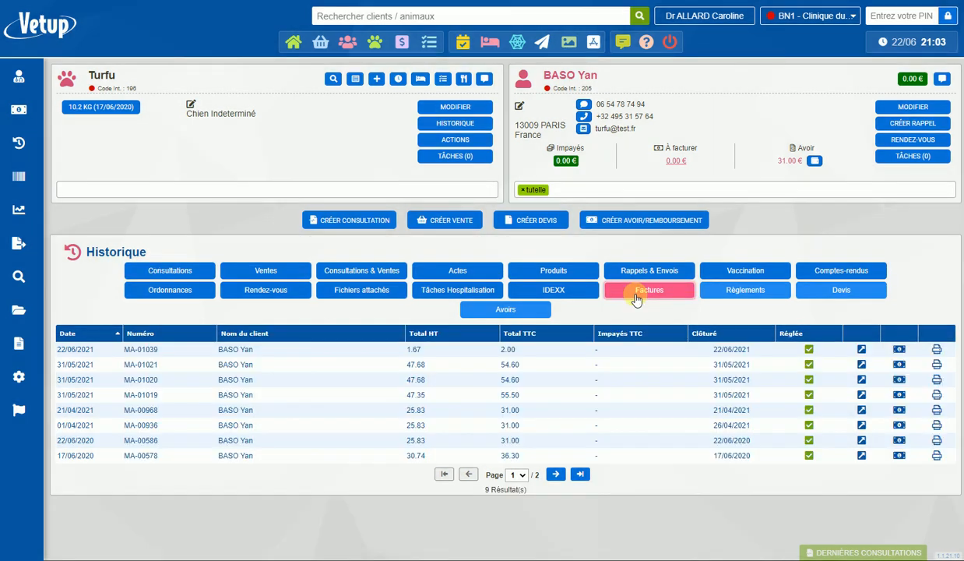
pyautogui.click(633, 220)
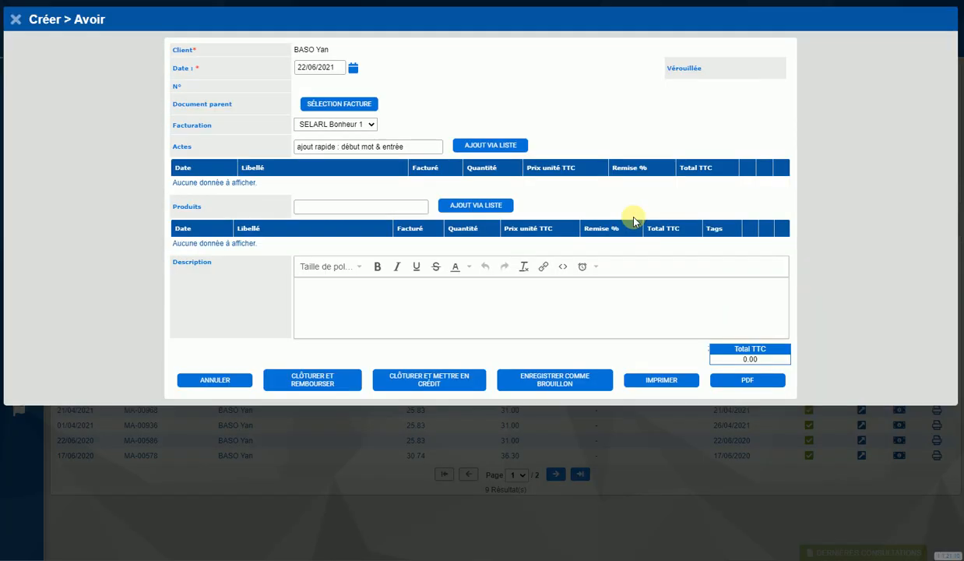
pyautogui.click(360, 106)
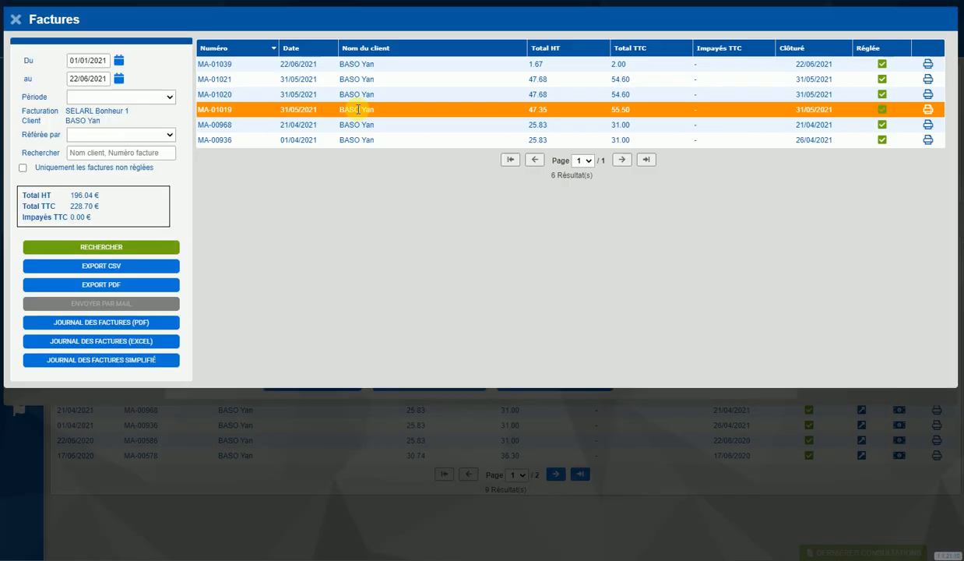
pyautogui.click(445, 68)
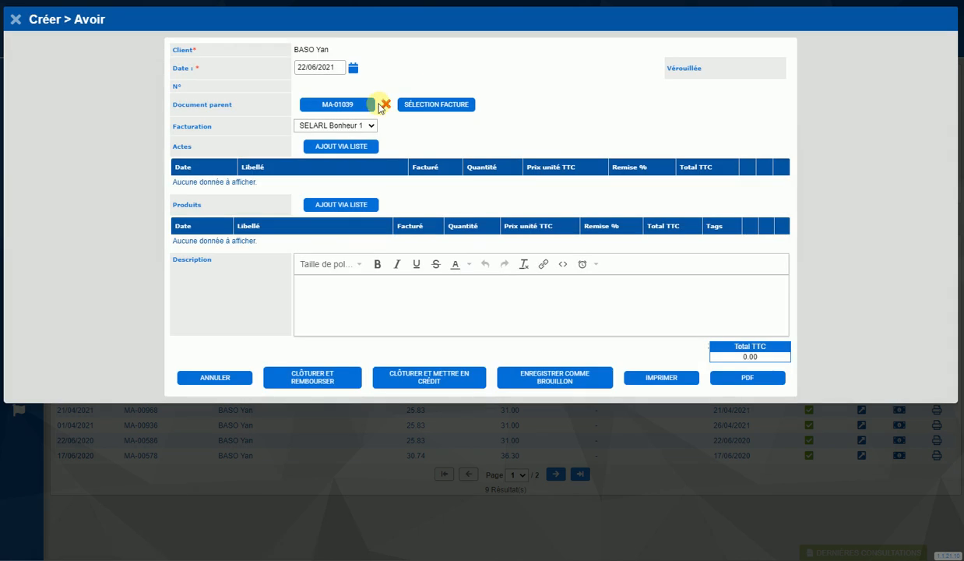
# Add the act "Erreur trop perçu" to the credit note and close it as client credit, confirming the save
pyautogui.click(333, 146)
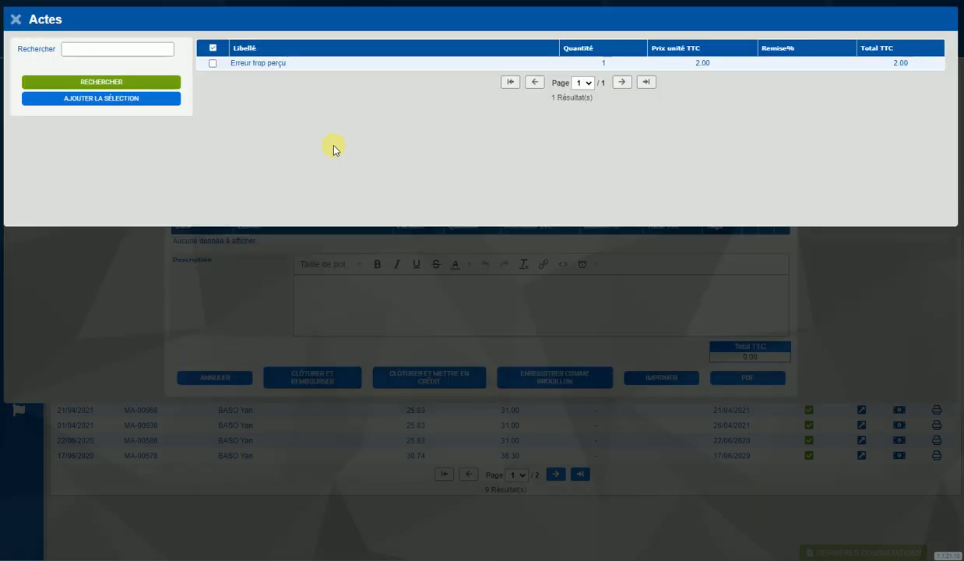
pyautogui.click(208, 62)
pyautogui.click(212, 66)
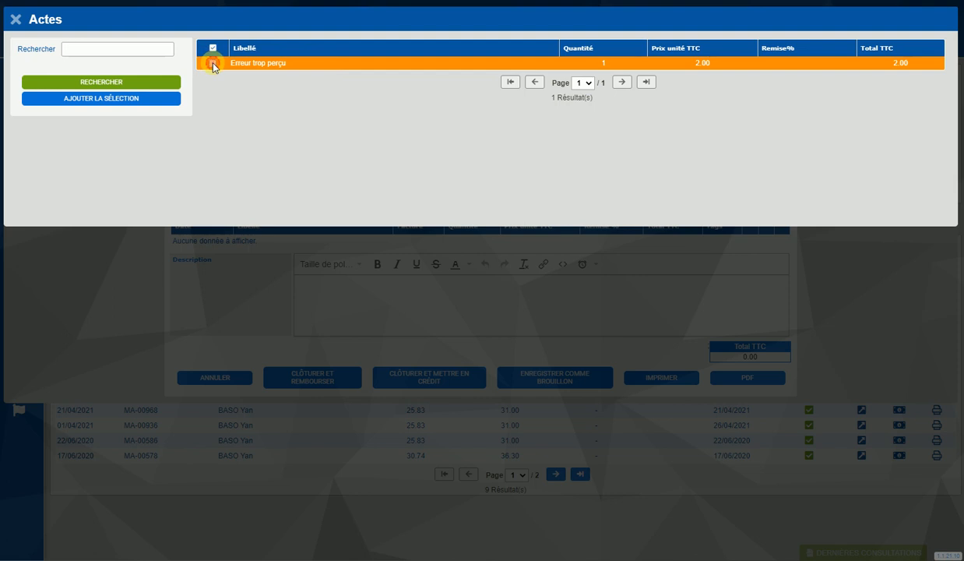
pyautogui.click(134, 101)
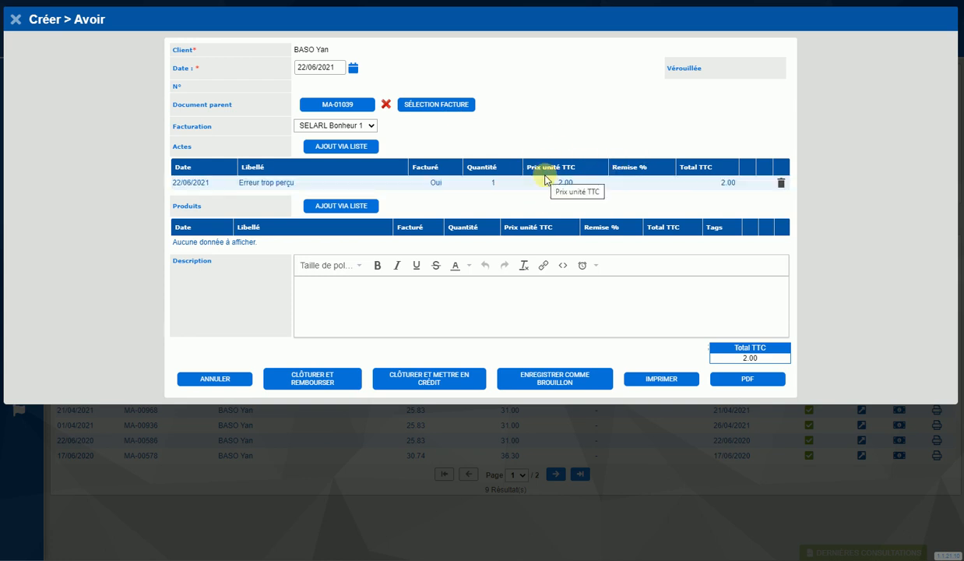
pyautogui.click(430, 386)
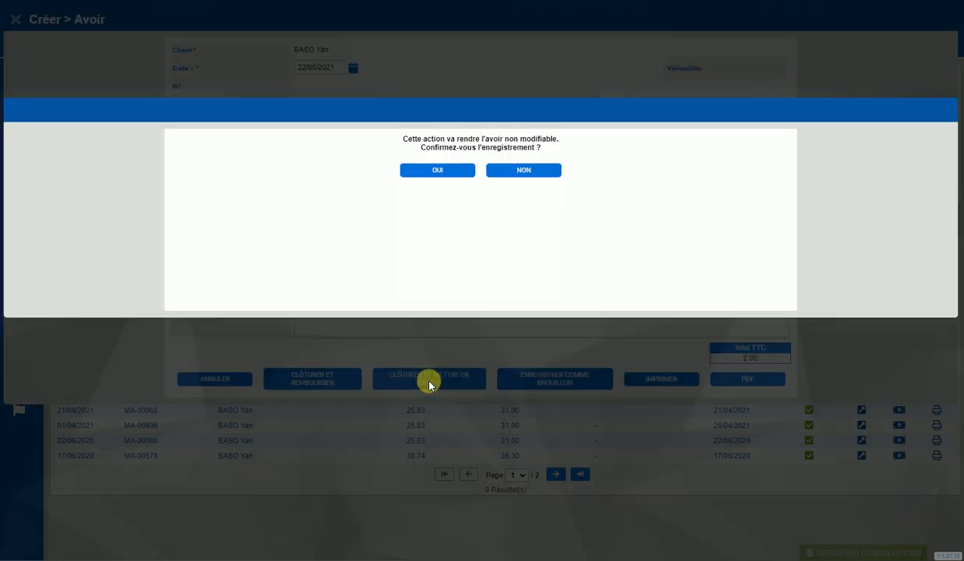
pyautogui.click(439, 171)
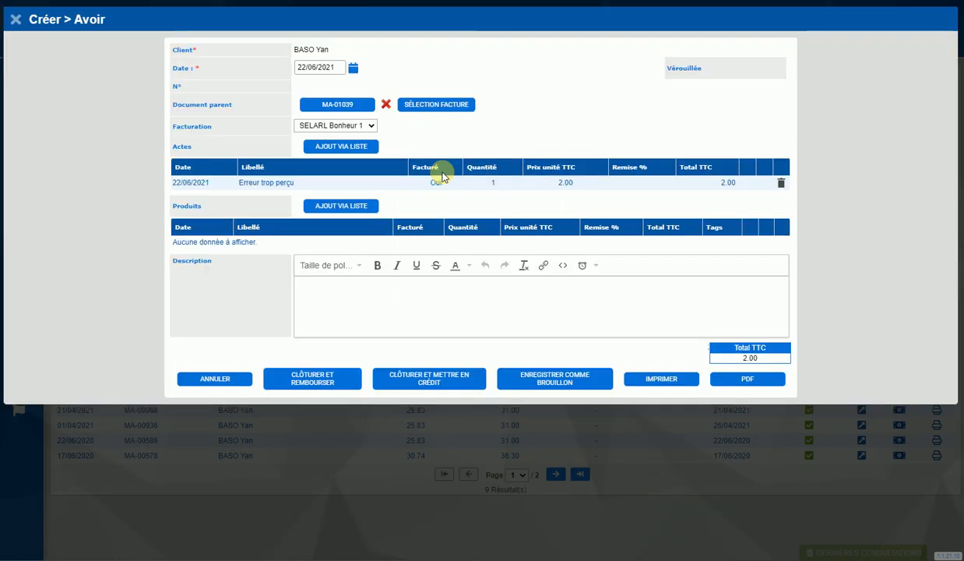